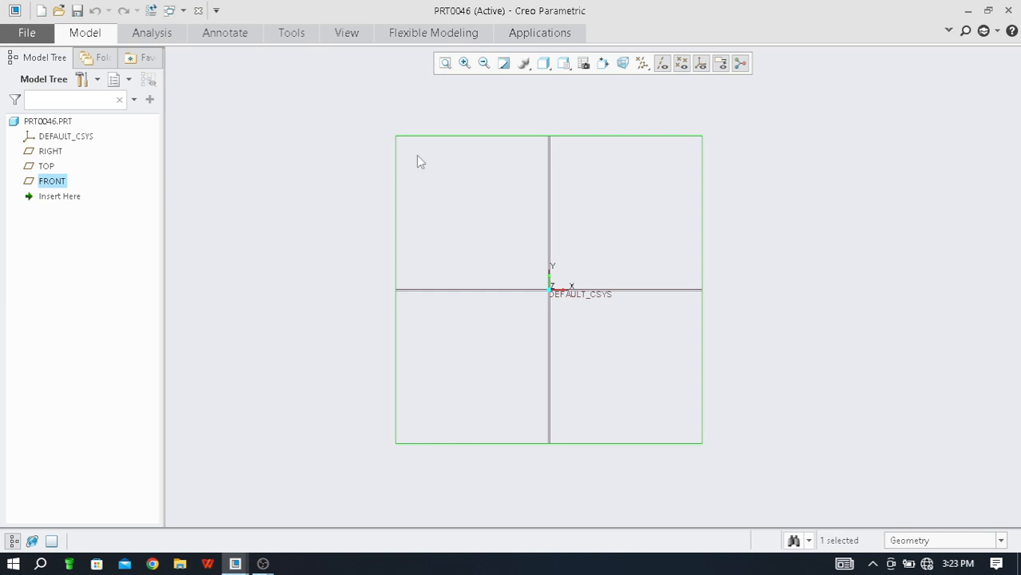
Step: Create a new solid part named prt0047 from the mmns_harn_part template instead of the default template
left_click(24, 32)
left_click(37, 62)
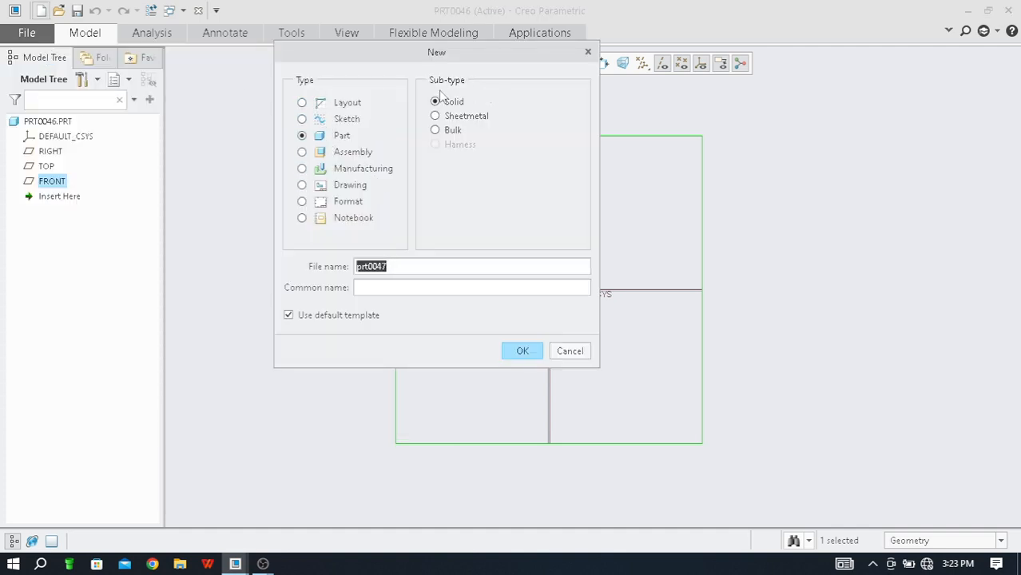
left_click(288, 316)
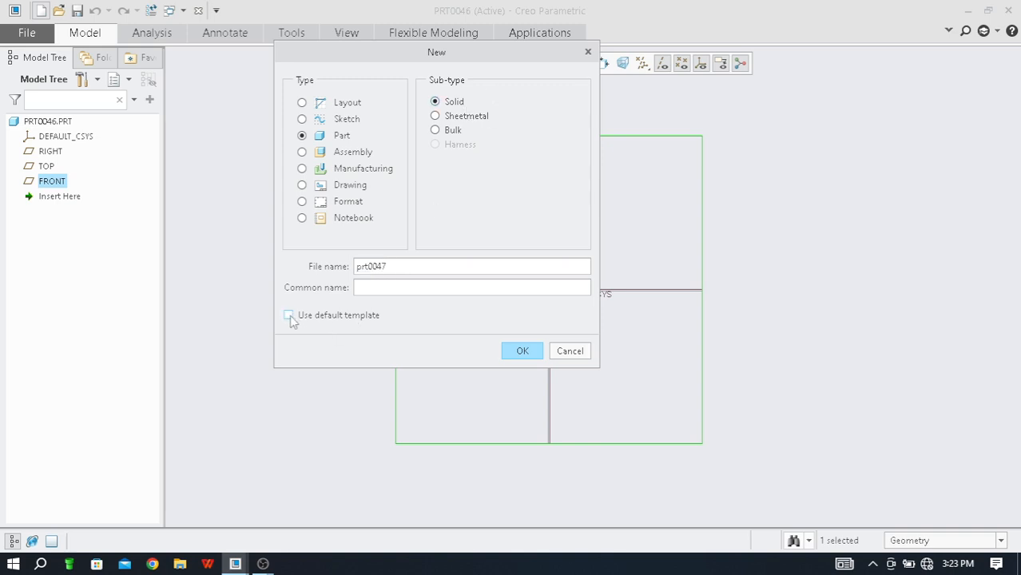
left_click(522, 352)
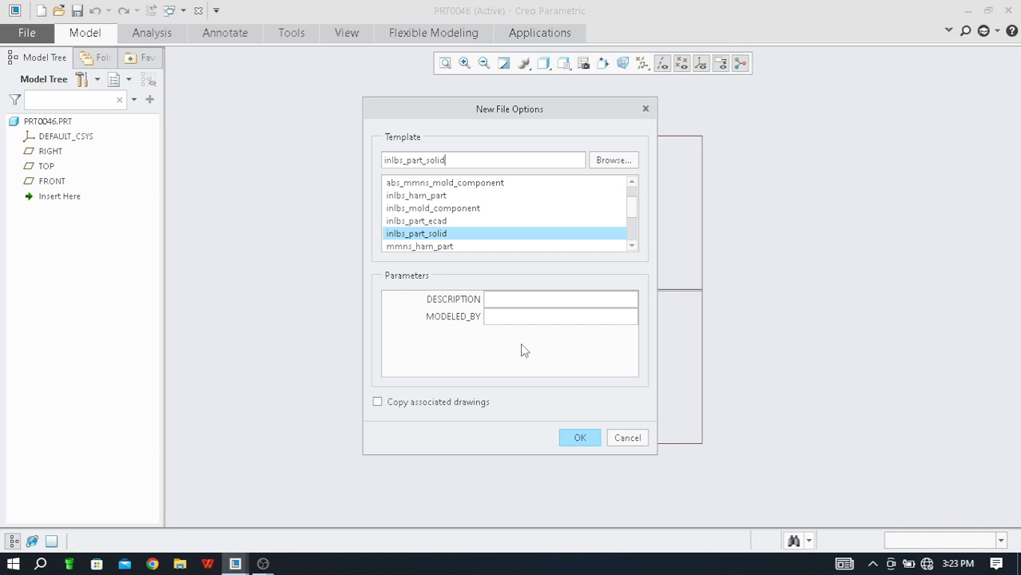
left_click(420, 247)
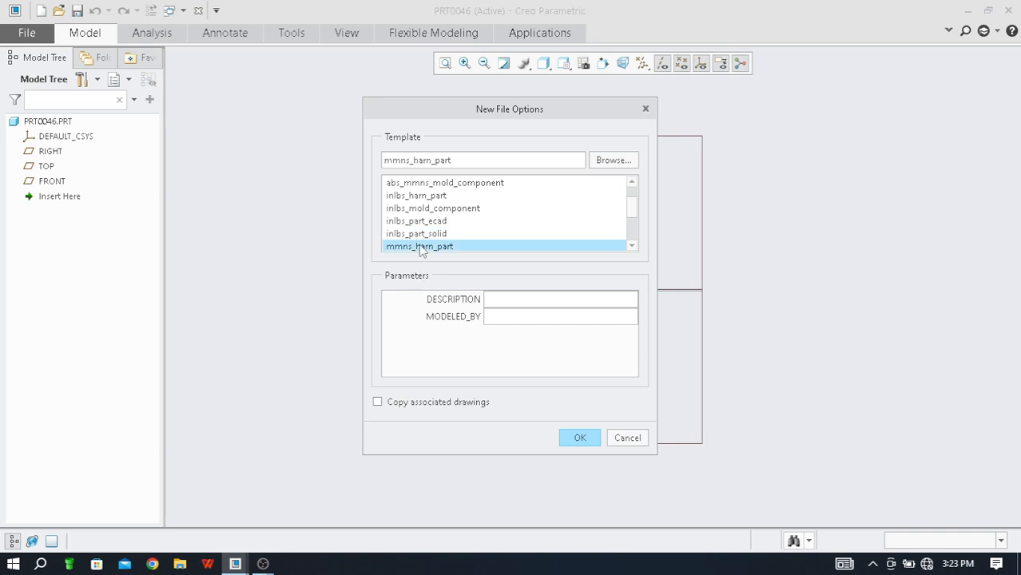
left_click(583, 441)
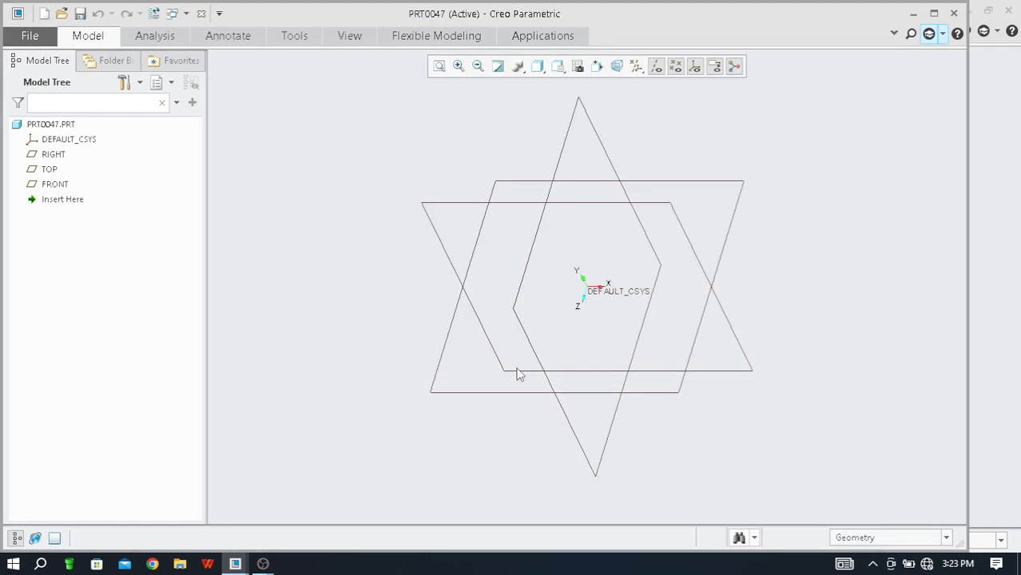
Step: Maximize the new part's window and narrow the model tree pane
left_click(935, 19)
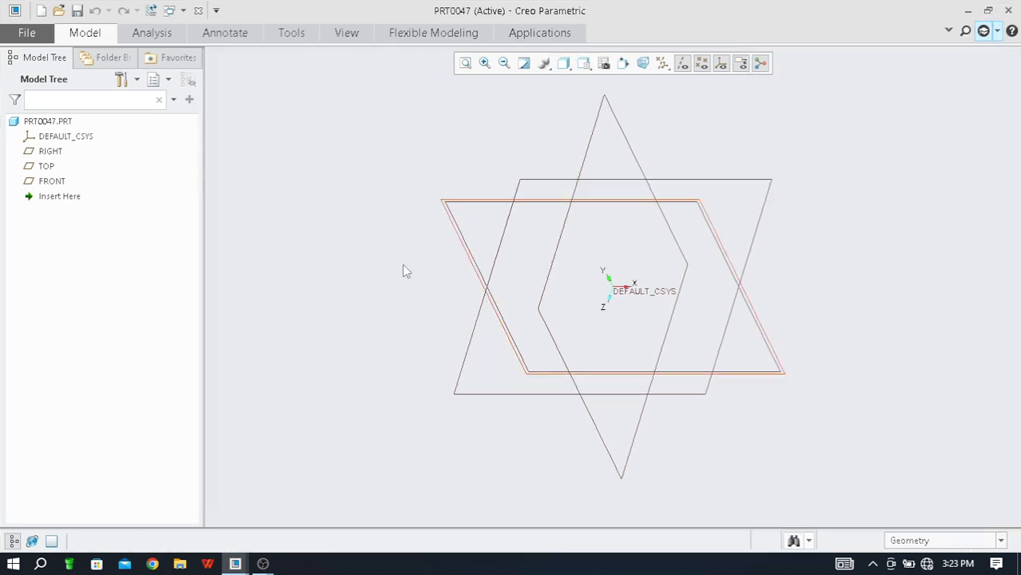
left_click_drag(203, 244, 175, 238)
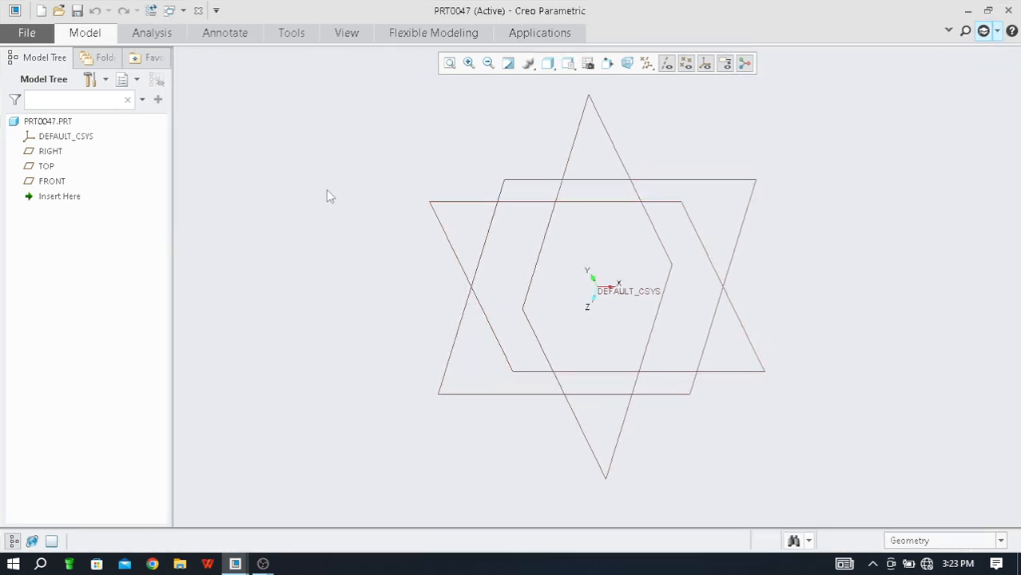
scroll(706, 189, "down", 2)
scroll(575, 233, "up", 2)
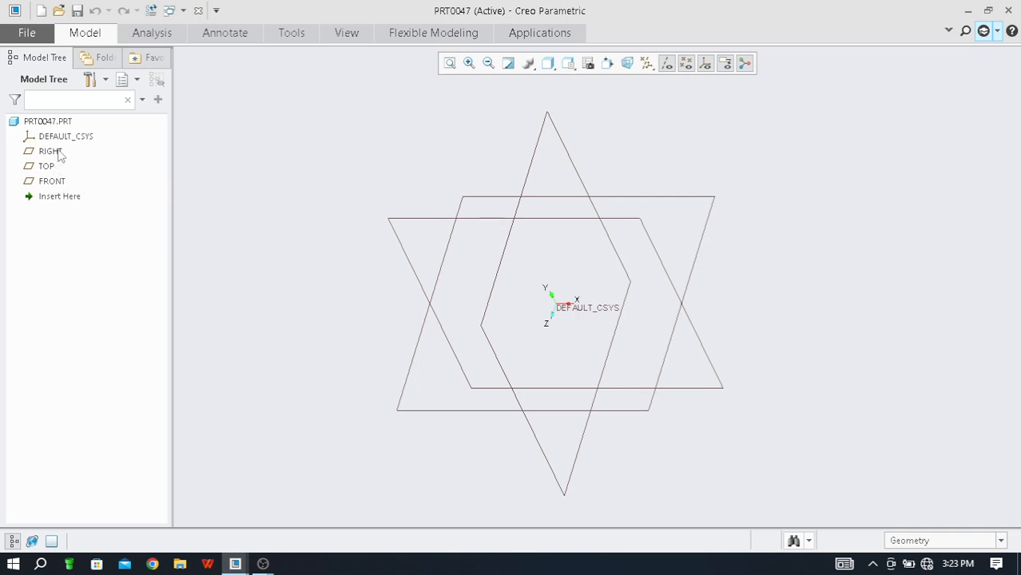
Step: Start a sketch on the FRONT plane and orient the sketch view parallel to the screen
left_click(56, 183)
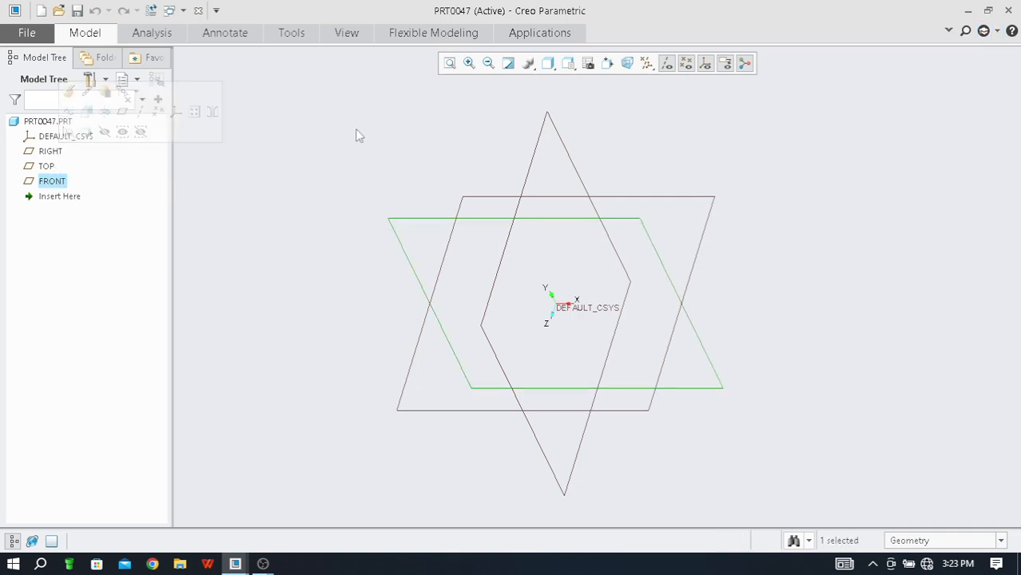
left_click(87, 35)
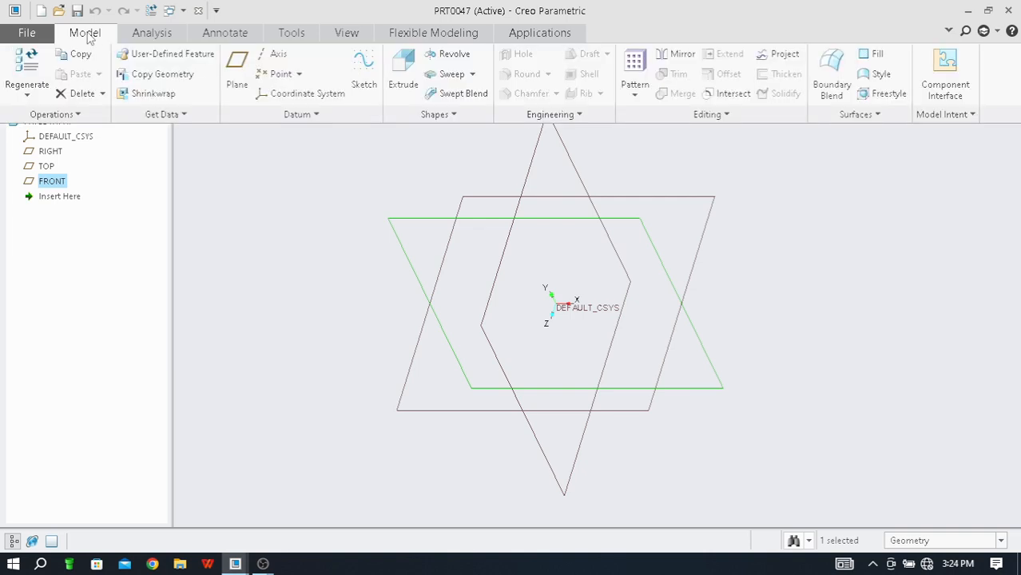
left_click(364, 84)
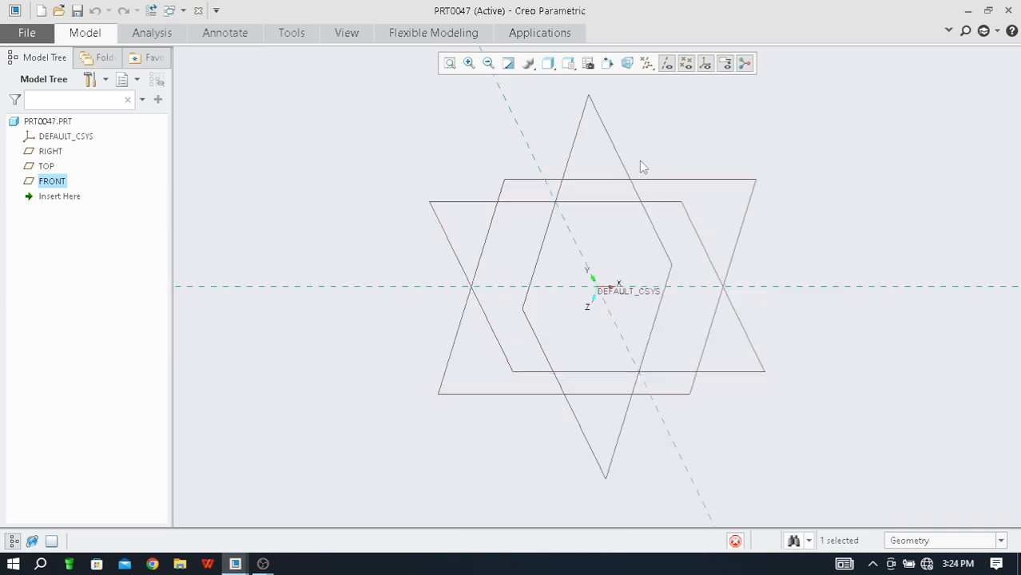
left_click(667, 64)
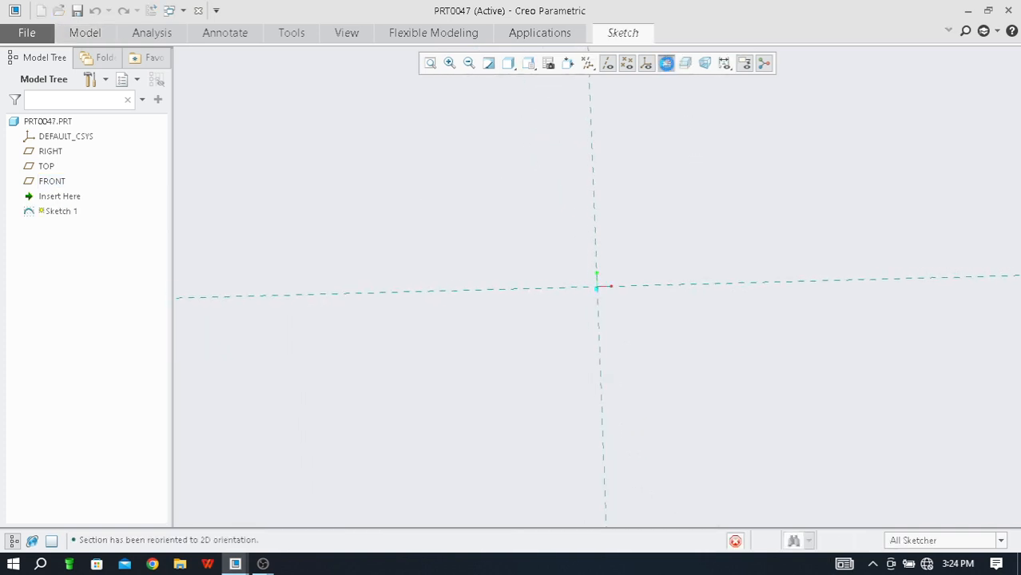
Step: Sketch a center rectangle about 460 wide and 285 high, centered on the coordinate system origin
left_click(617, 35)
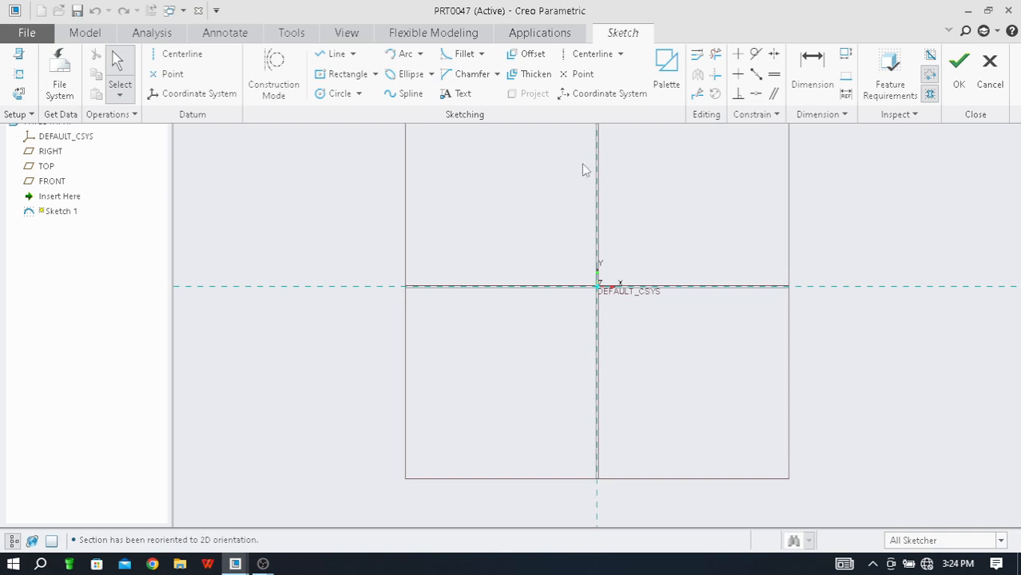
left_click(374, 75)
left_click(366, 123)
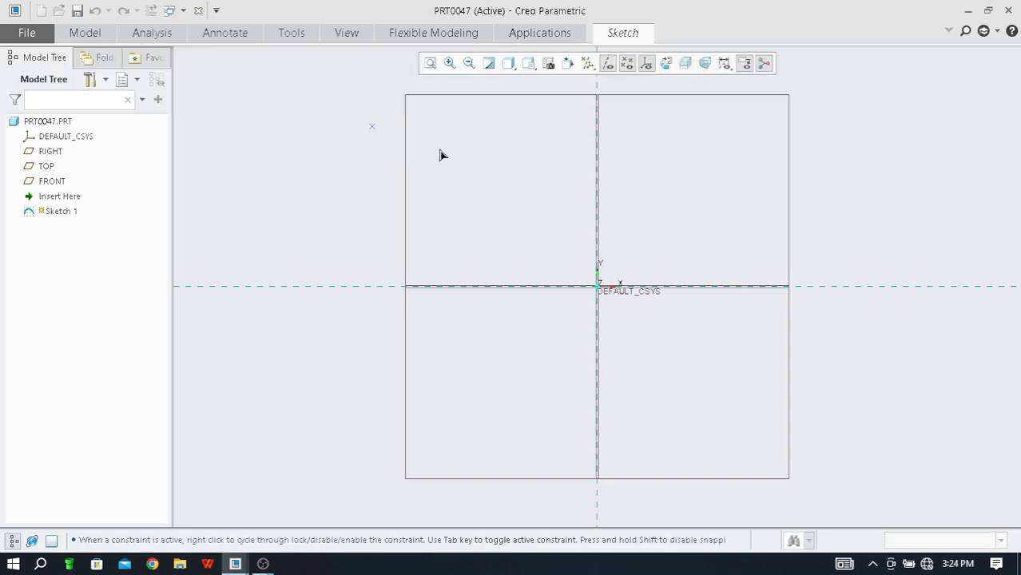
left_click(598, 288)
left_click(597, 287)
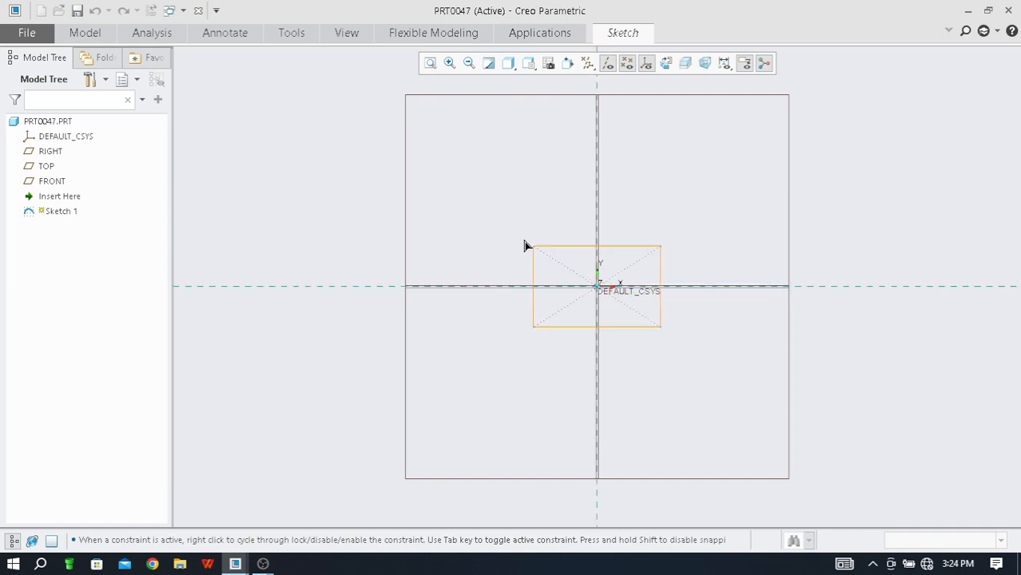
left_click(425, 181)
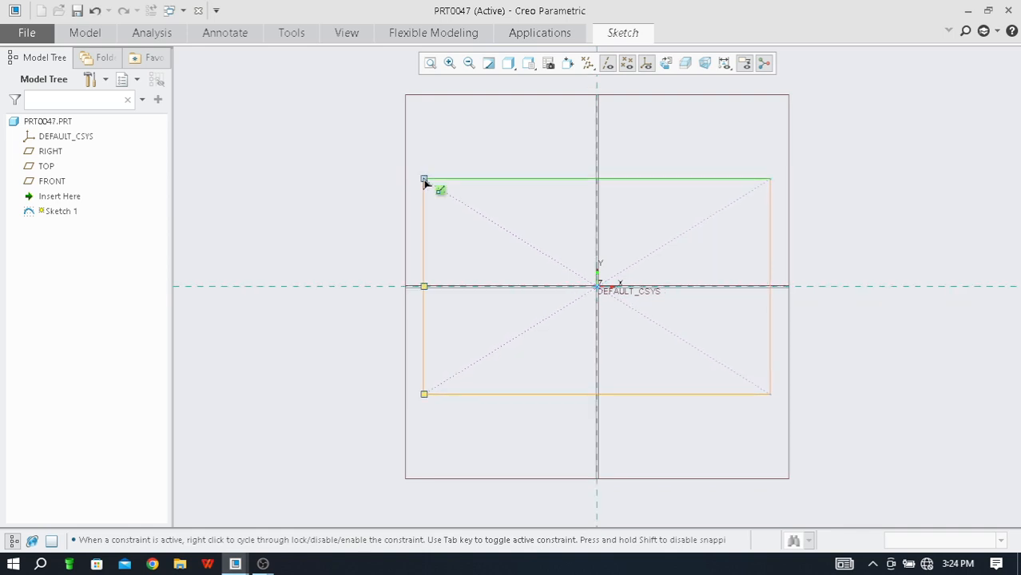
middle_click(444, 146)
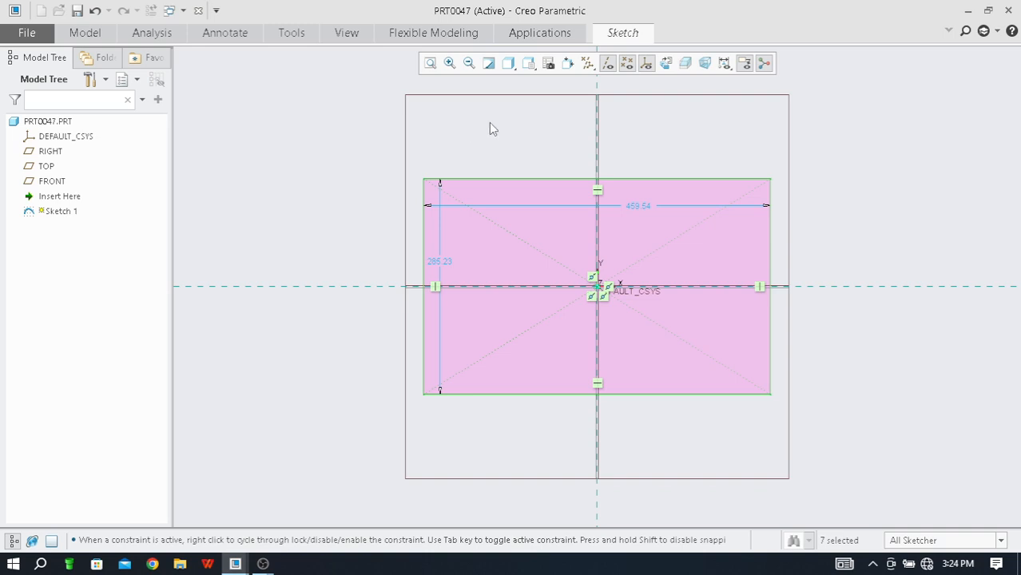
Step: Move the rectangle's width dimension outside the profile, above its upper edge
scroll(637, 208, "down", 2)
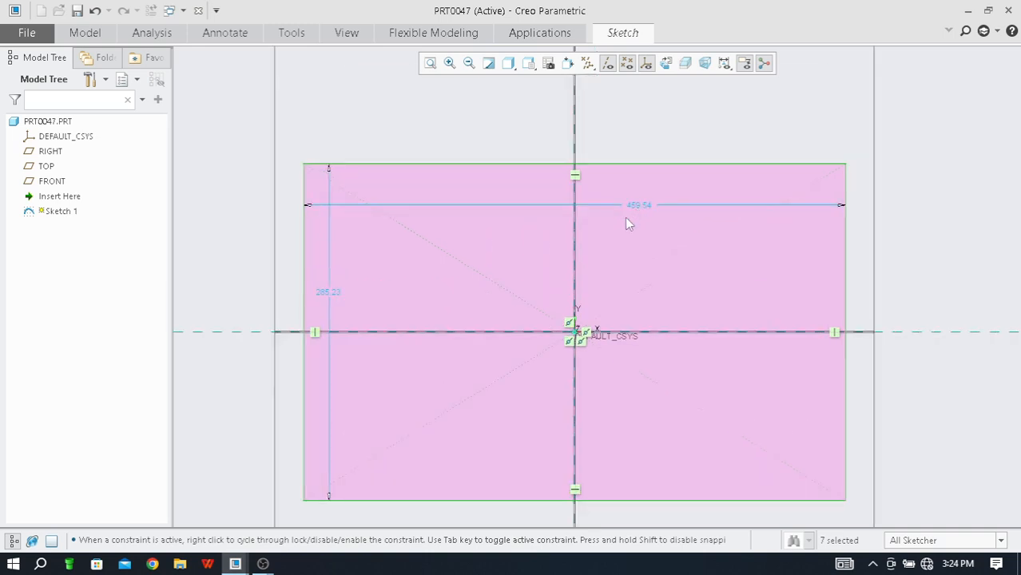
scroll(625, 219, "up", 2)
left_click(616, 38)
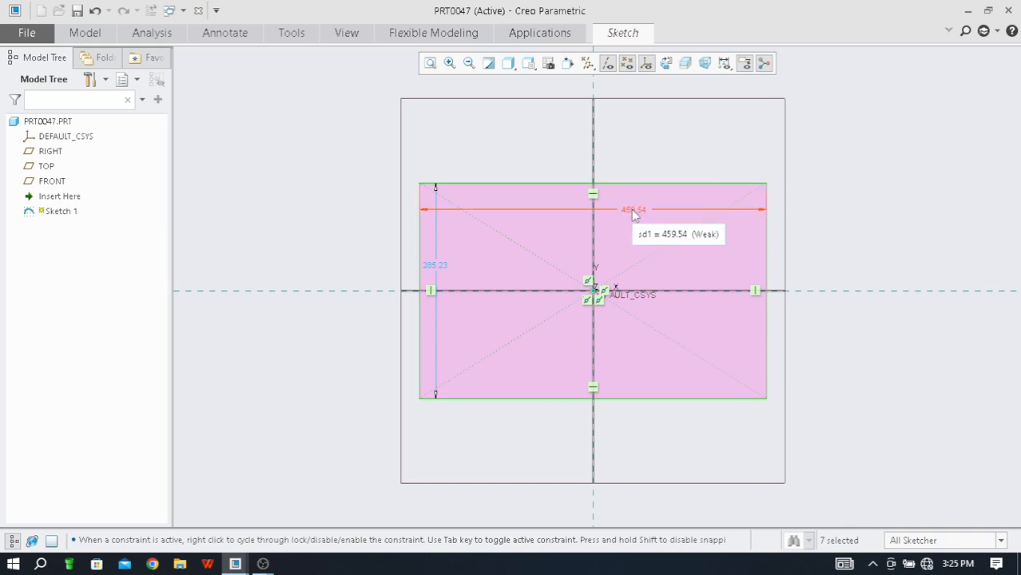
left_click_drag(633, 214, 623, 174)
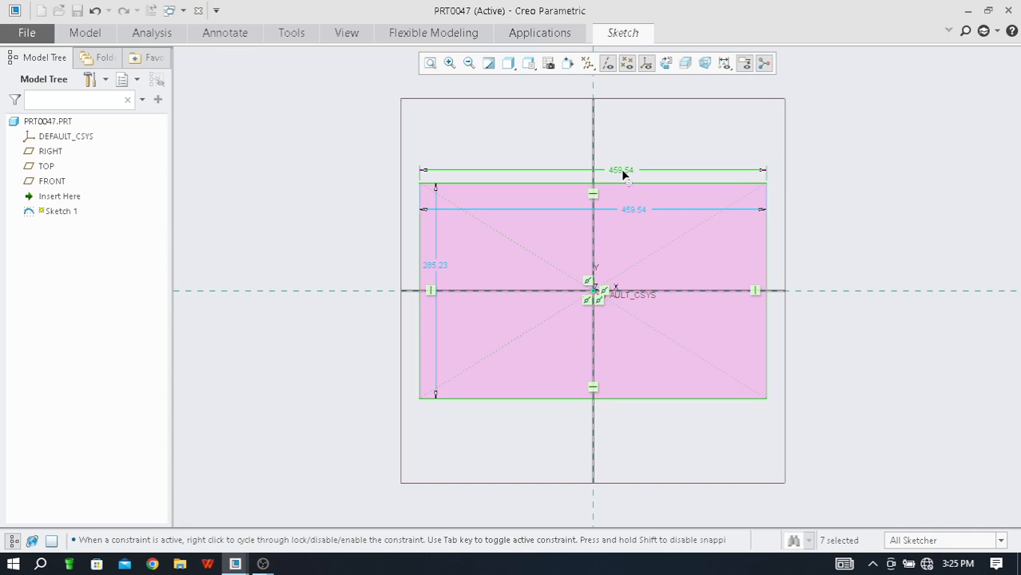
left_click_drag(621, 169, 552, 157)
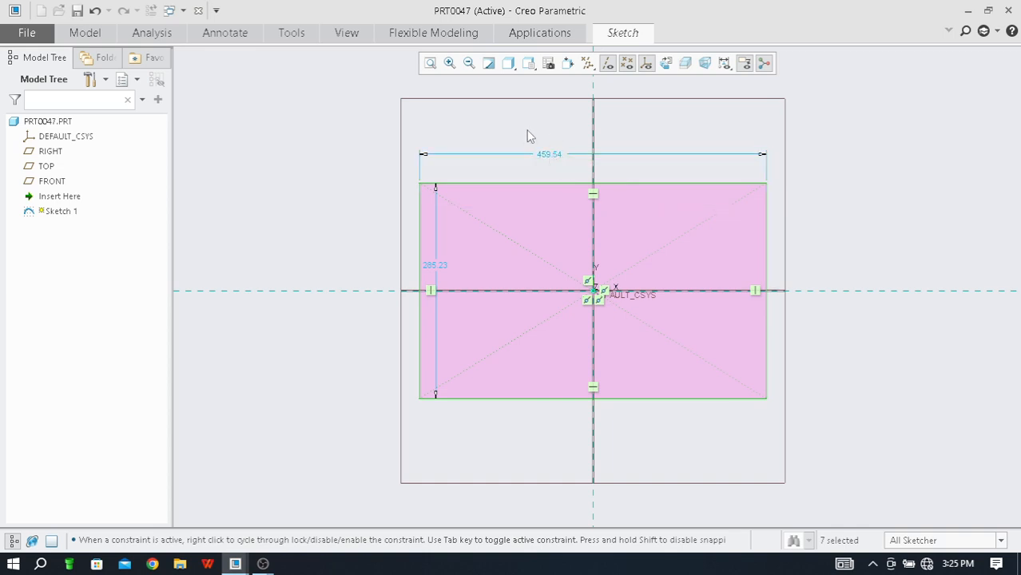
left_click(533, 136)
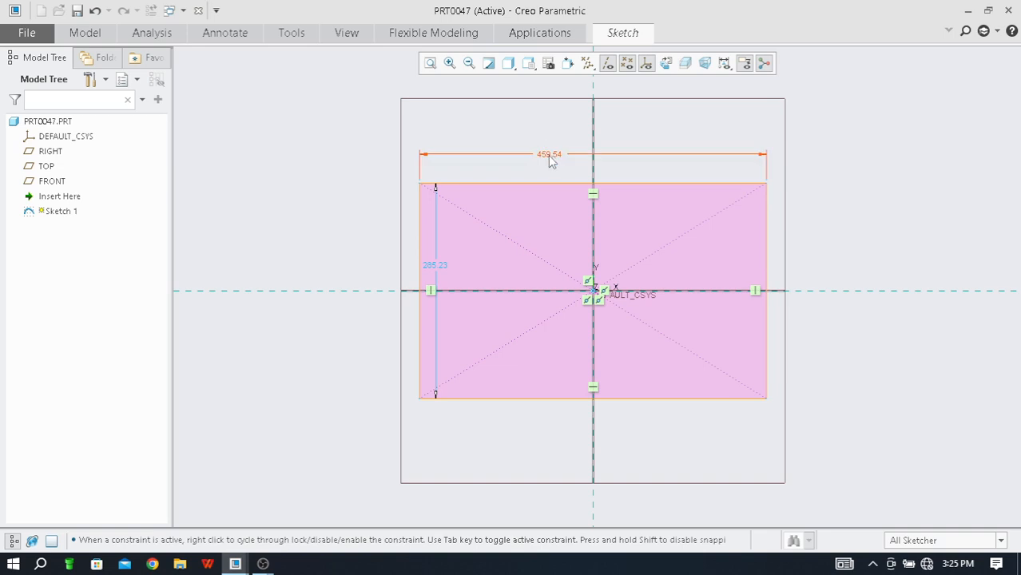
Step: Modify the rectangle's width dimension to 500
left_click(623, 37)
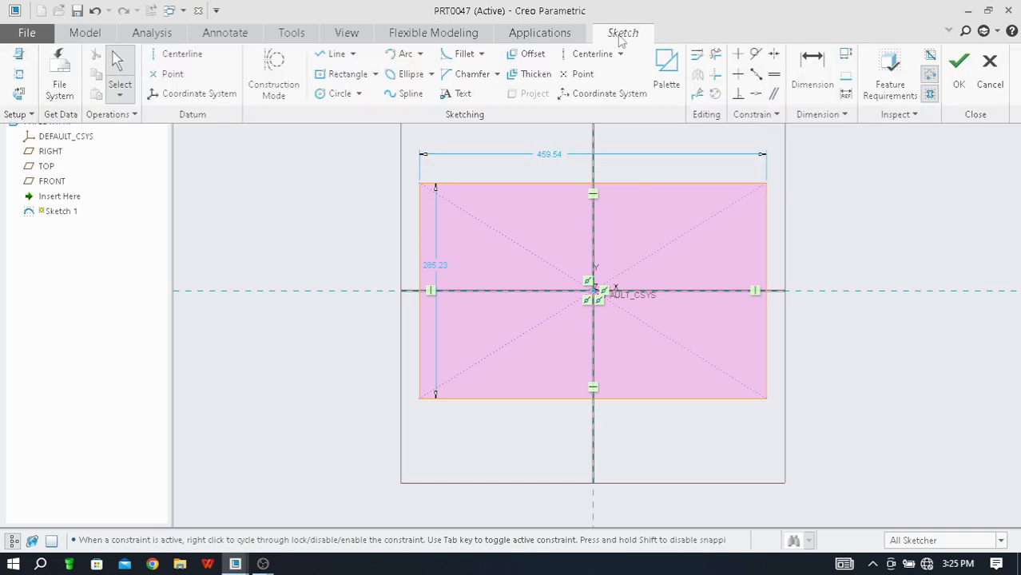
left_click(697, 57)
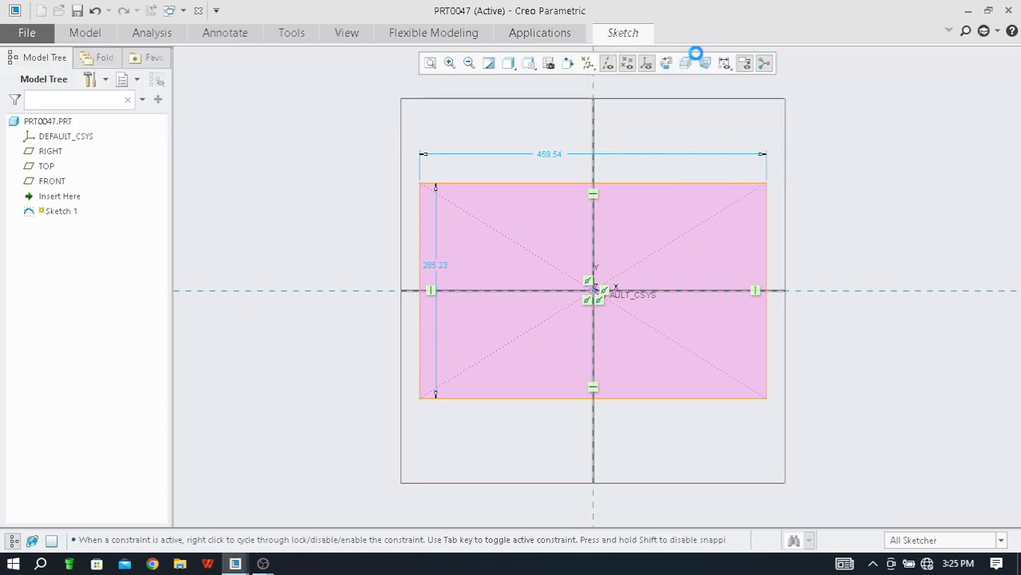
left_click(549, 157)
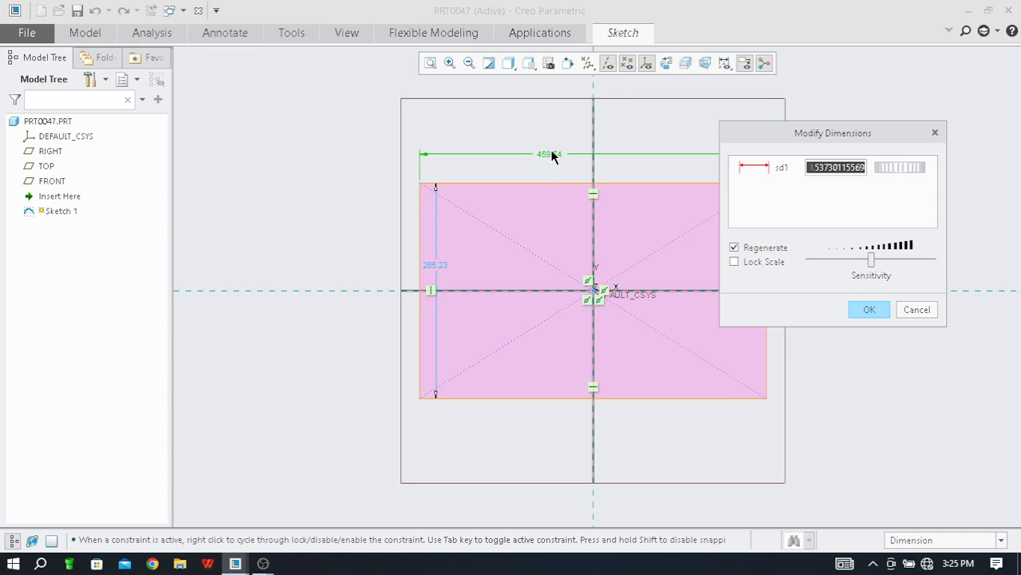
left_click(840, 171)
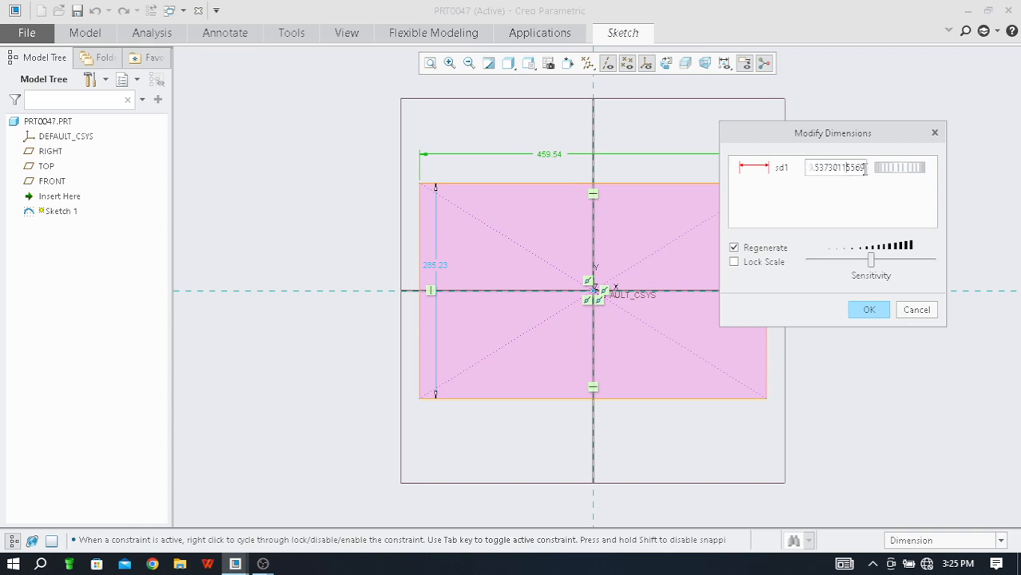
double_click(866, 167)
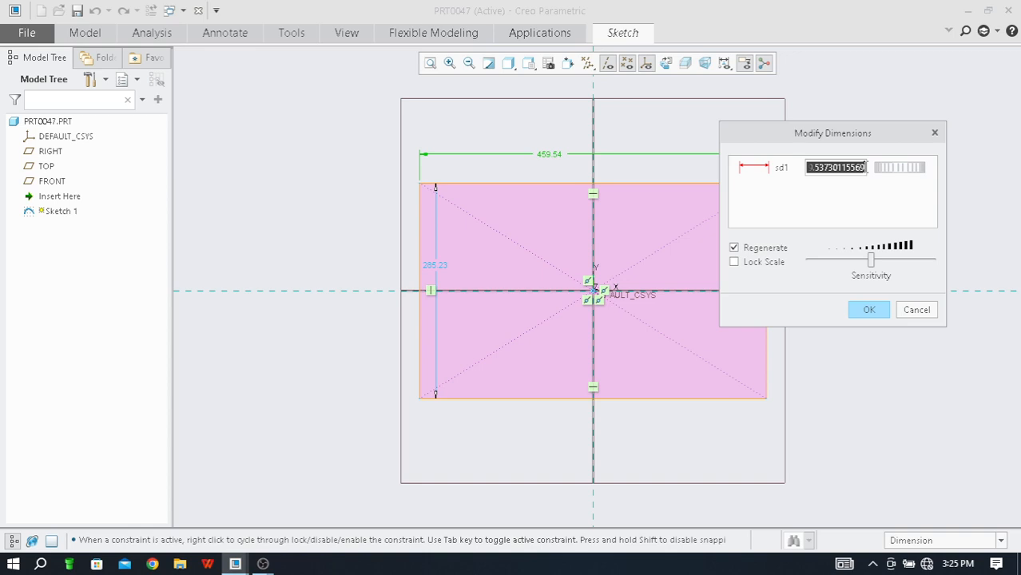
type("5")
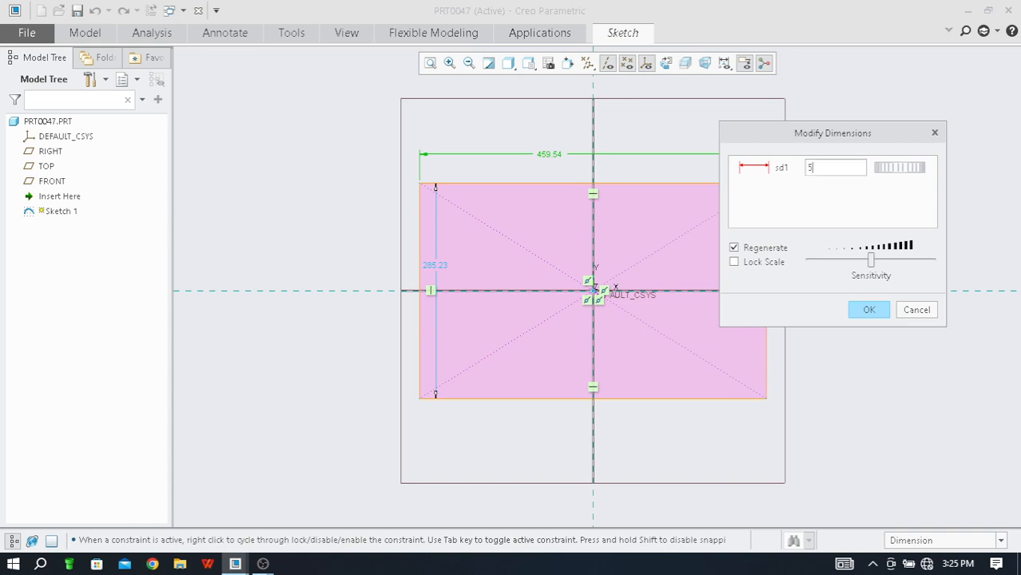
type("00")
left_click(869, 310)
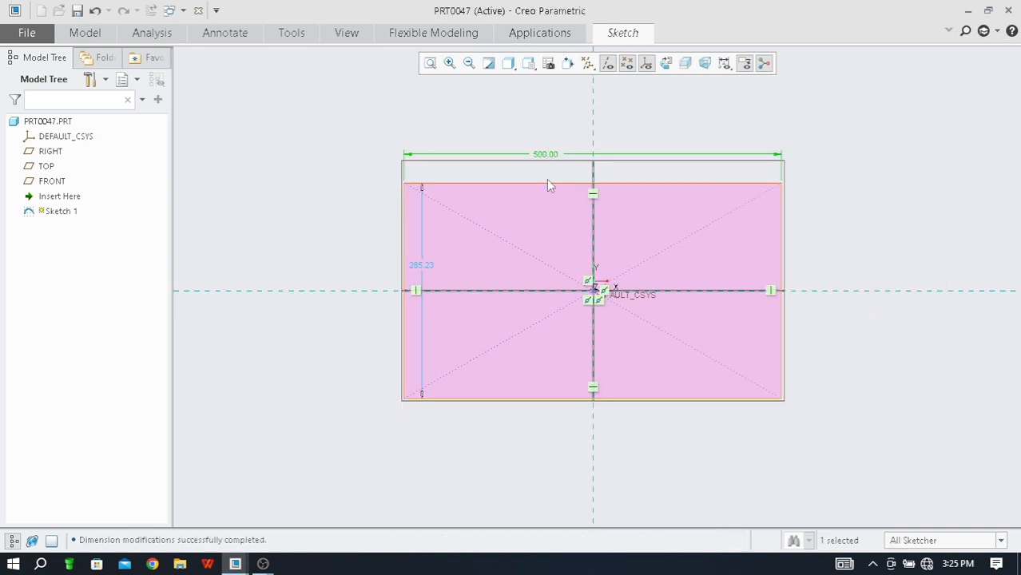
Step: Reopen the rectangle's width dimension for editing and accept it at 500
left_click(623, 35)
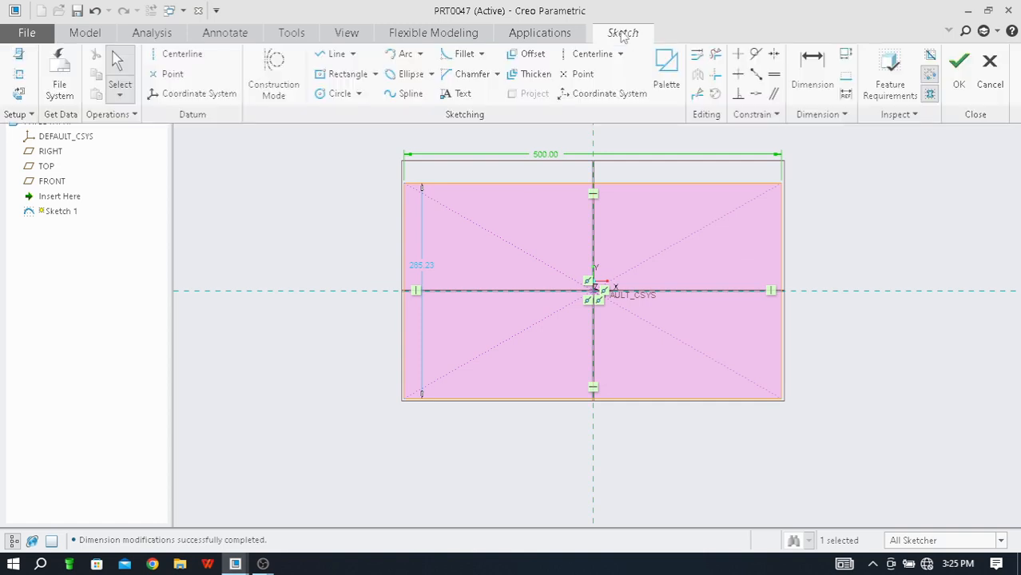
left_click(697, 58)
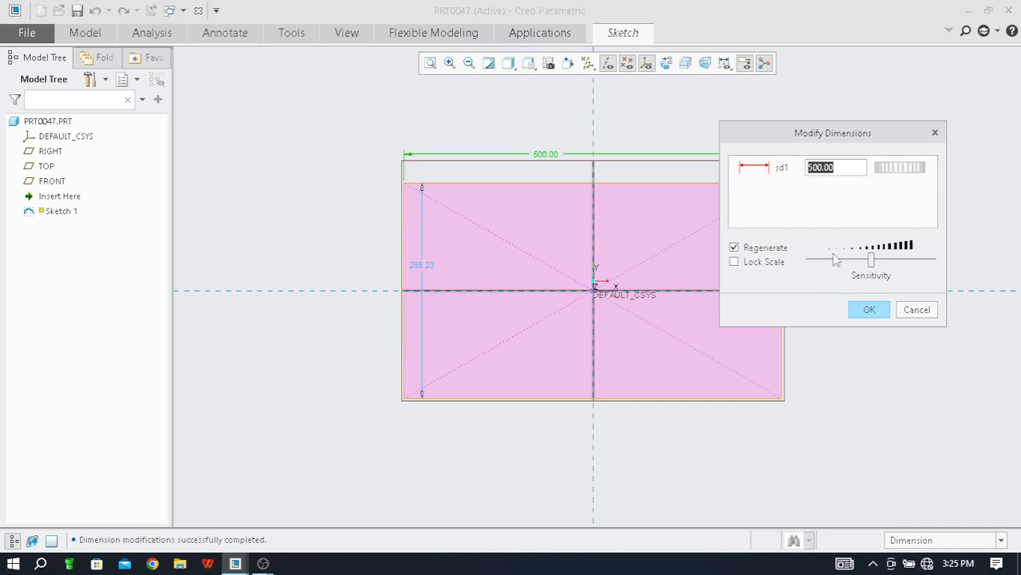
left_click(879, 309)
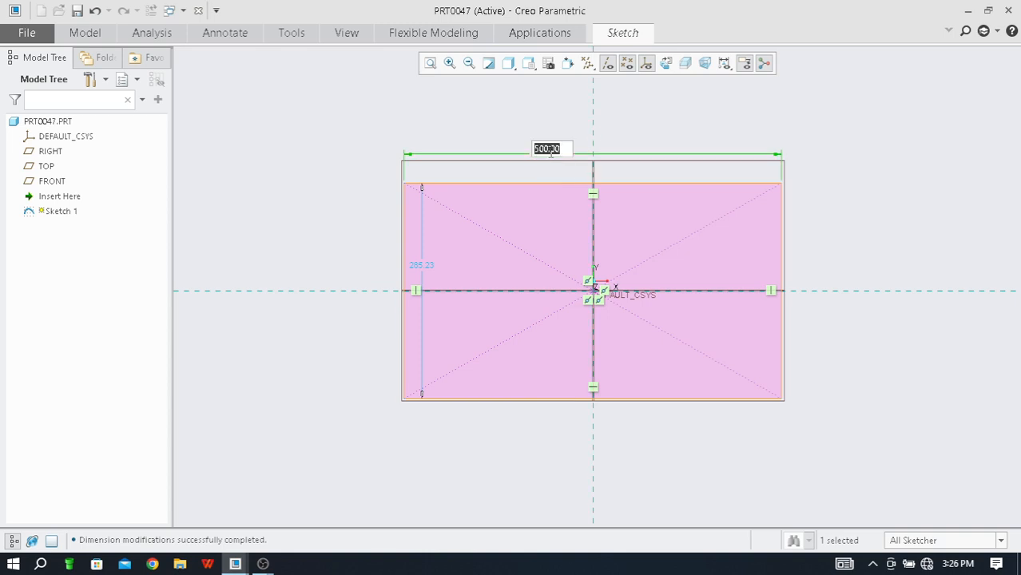
left_click(540, 148)
key("Return")
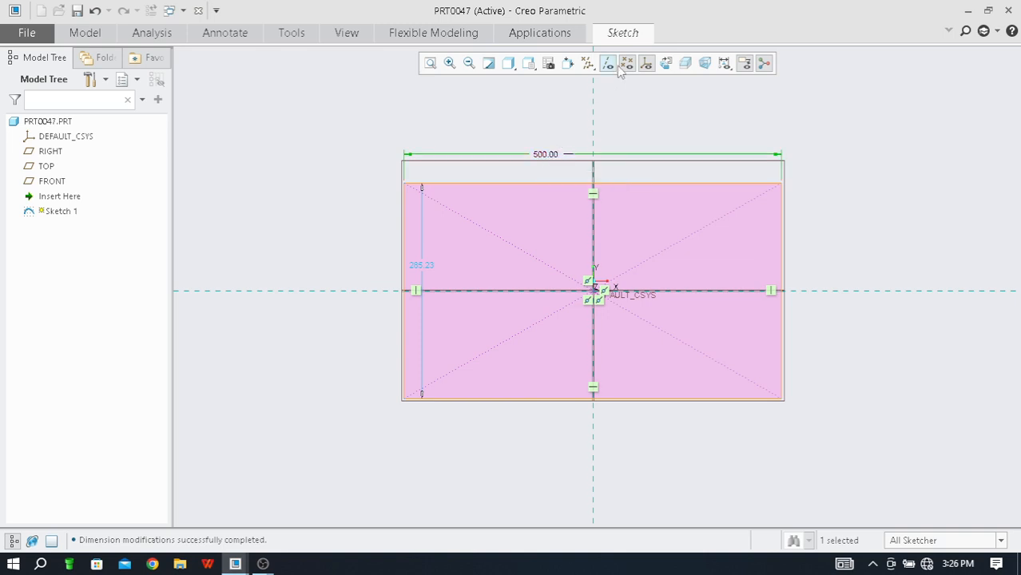
Step: Modify the rectangle's width dimension with Lock Scale enabled and accept the dimension settings
left_click(620, 36)
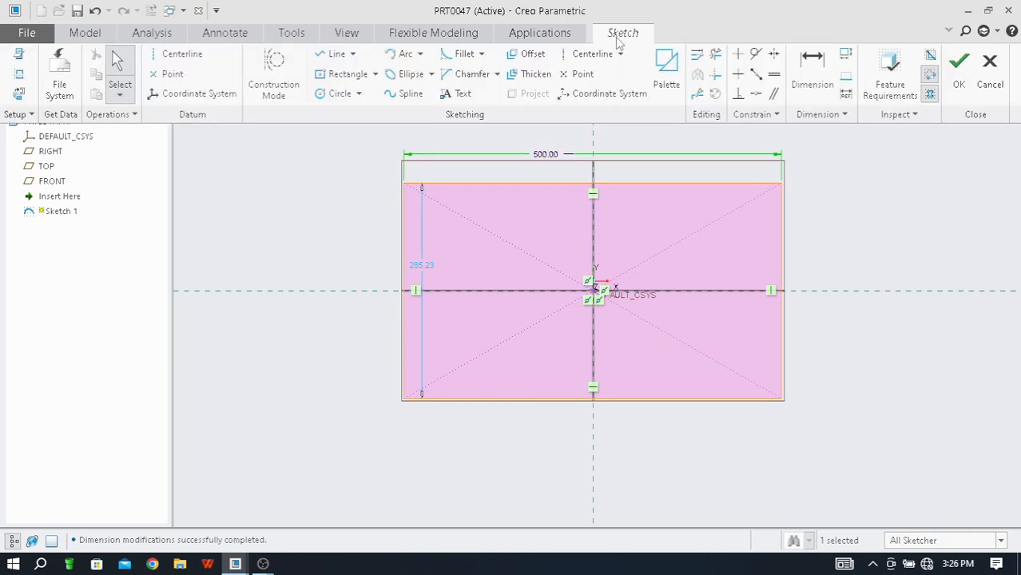
left_click(700, 56)
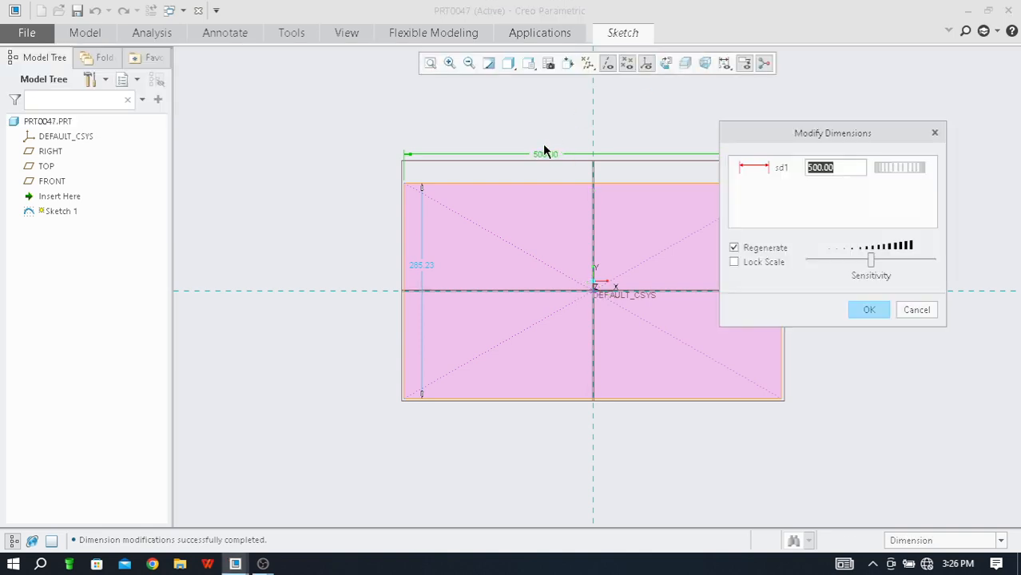
left_click(546, 159)
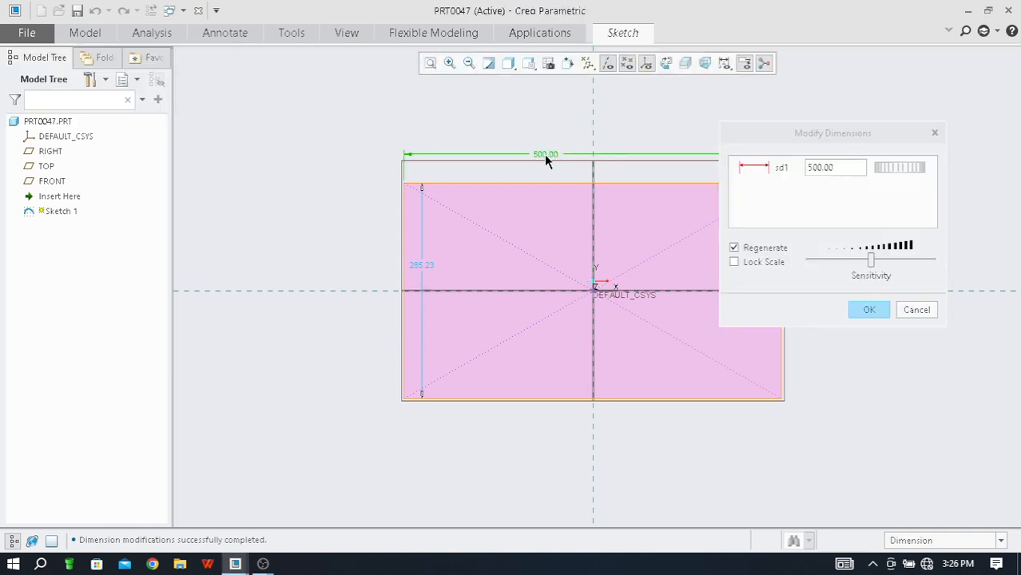
left_click(737, 264)
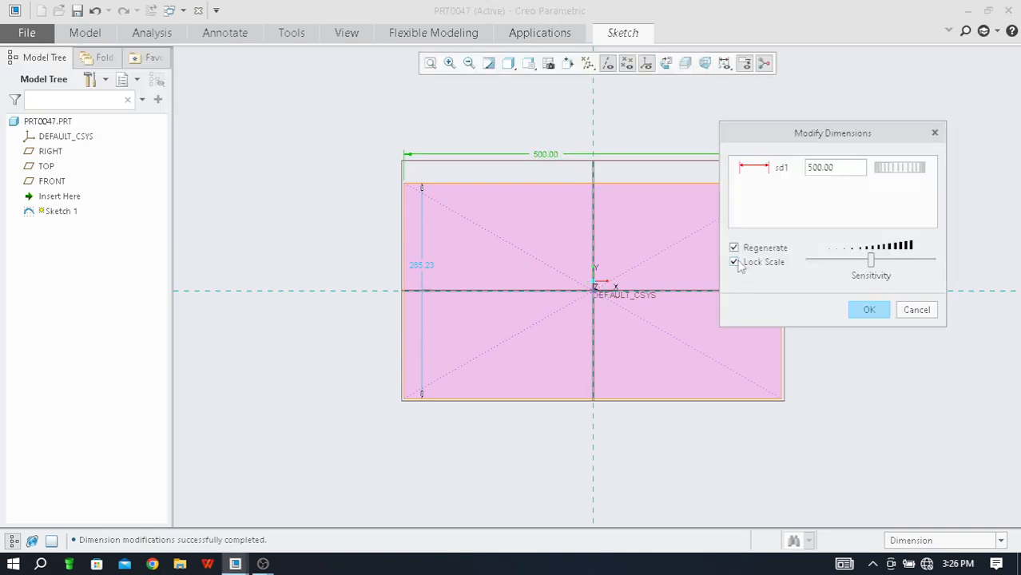
left_click(870, 311)
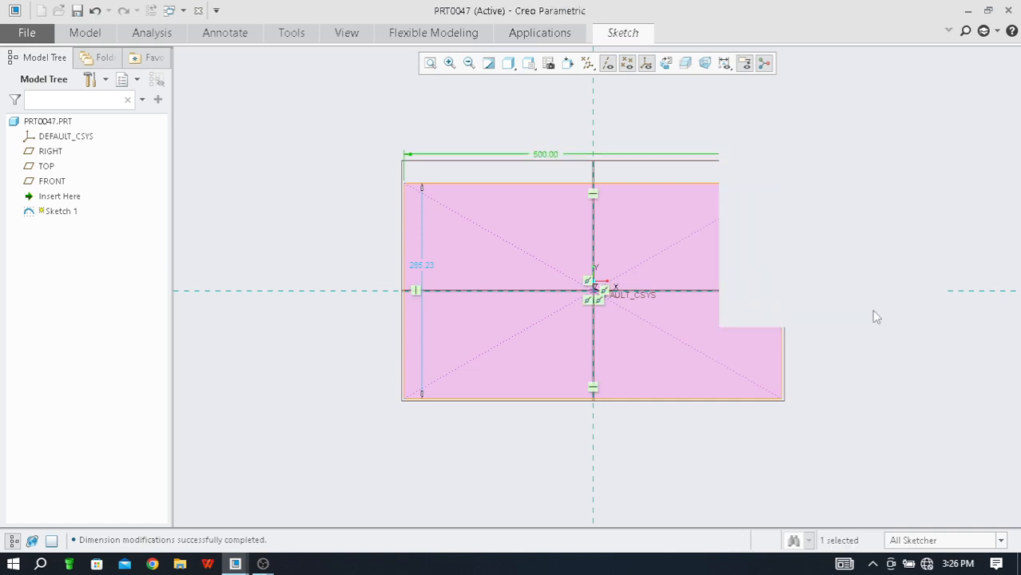
Step: Set the rectangle's width dimension to 1000
double_click(547, 155)
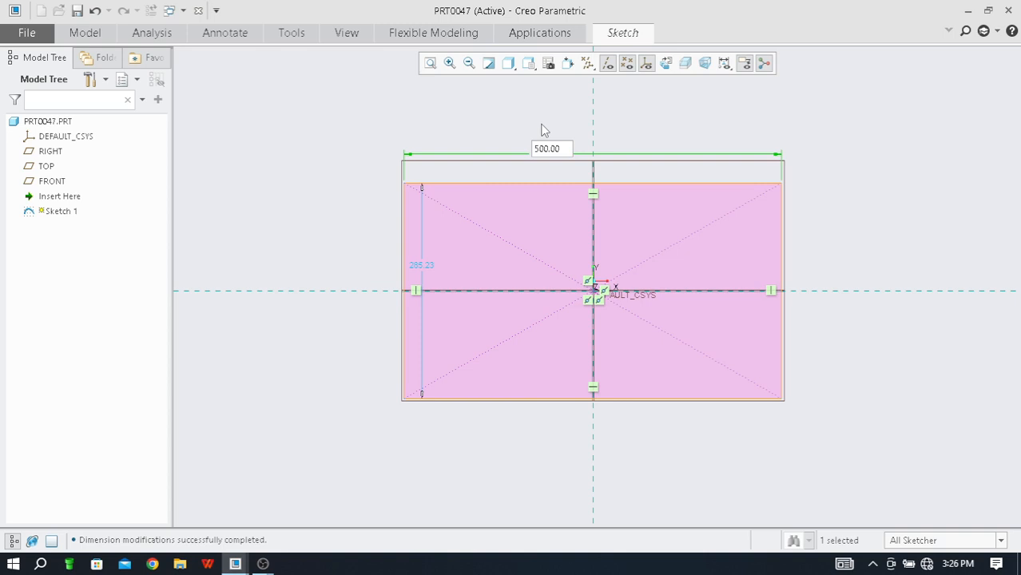
left_click_drag(568, 149, 515, 145)
type("1000")
key("Return")
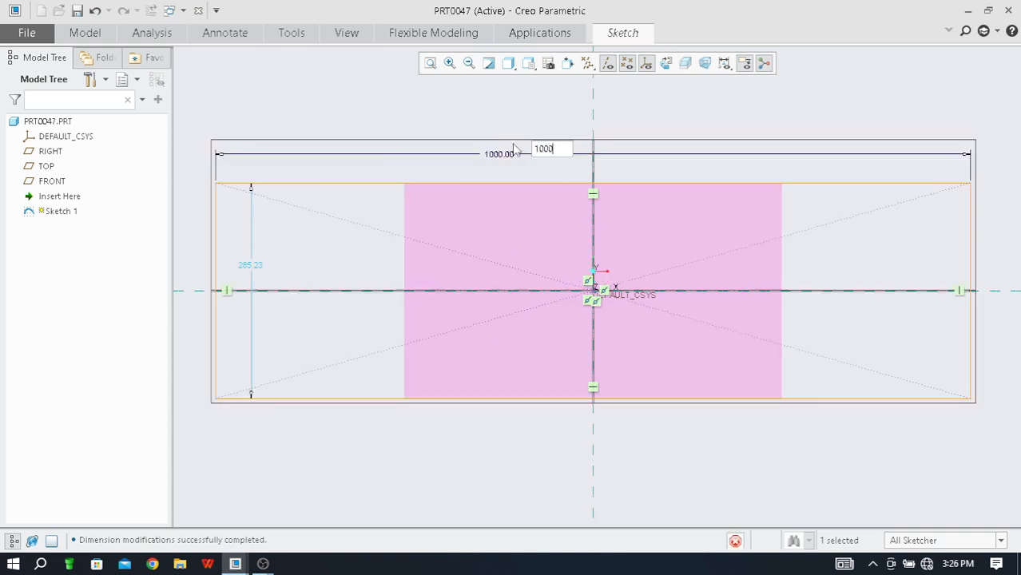
Step: Accept the finished rectangle sketch and exit the sketch environment
scroll(485, 239, "up", 2)
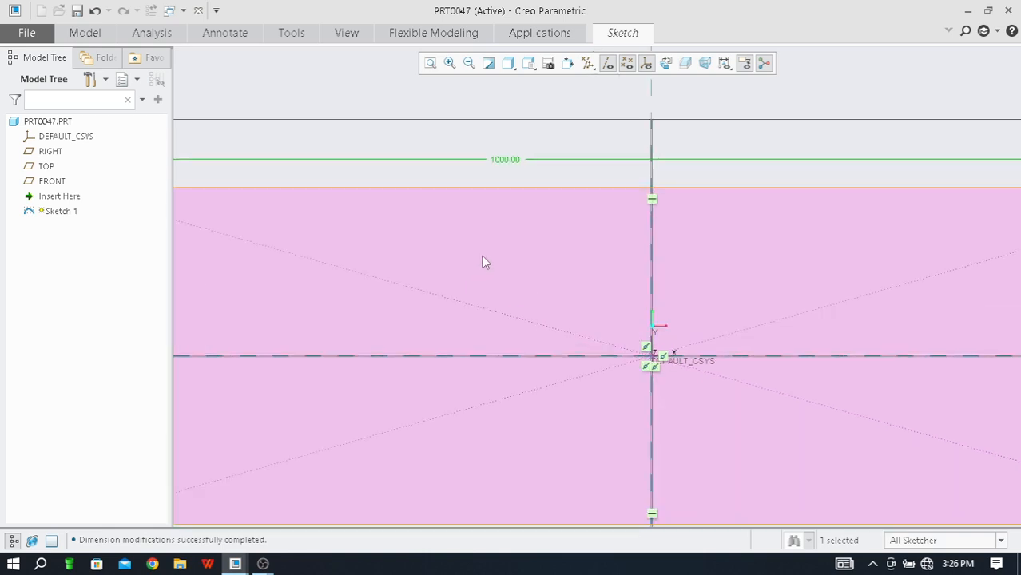
scroll(486, 232, "down", 3)
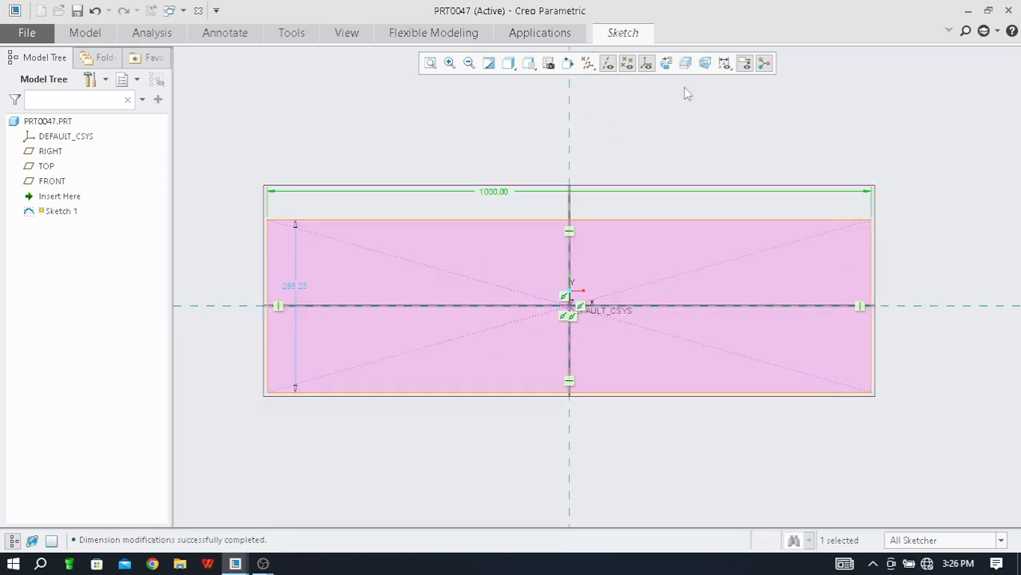
left_click(631, 35)
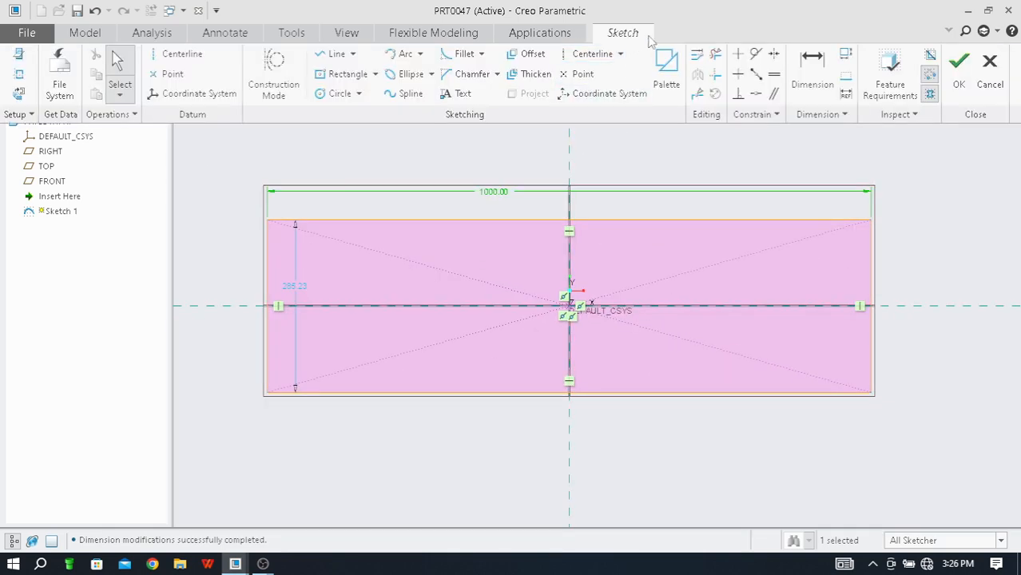
left_click(957, 80)
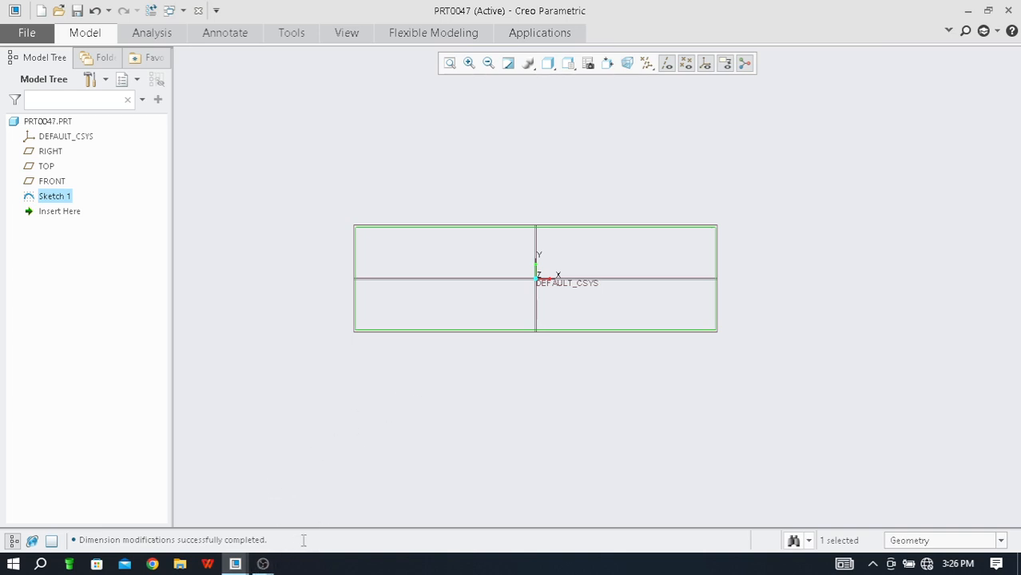
mouse_move(263, 564)
left_click(342, 511)
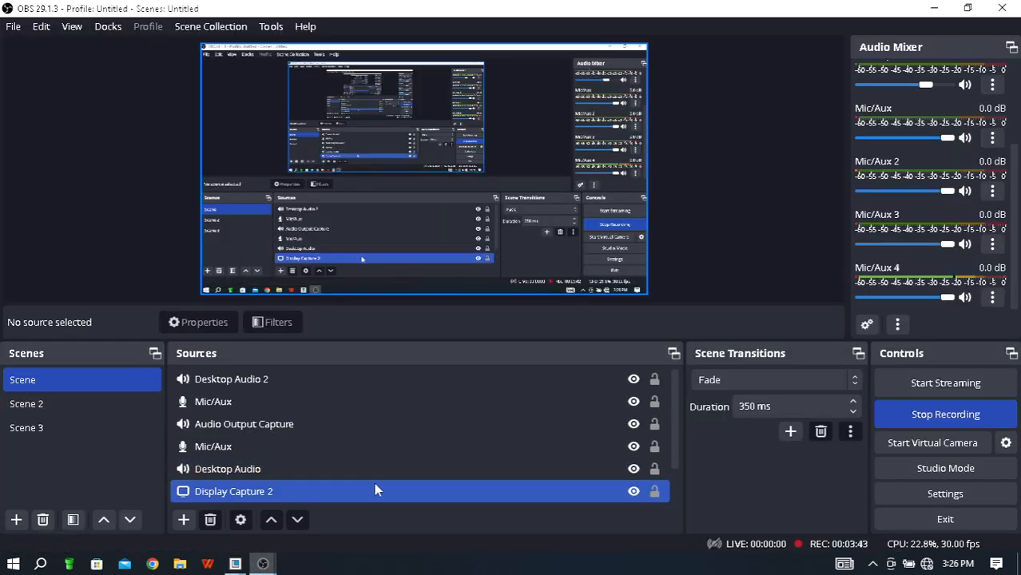